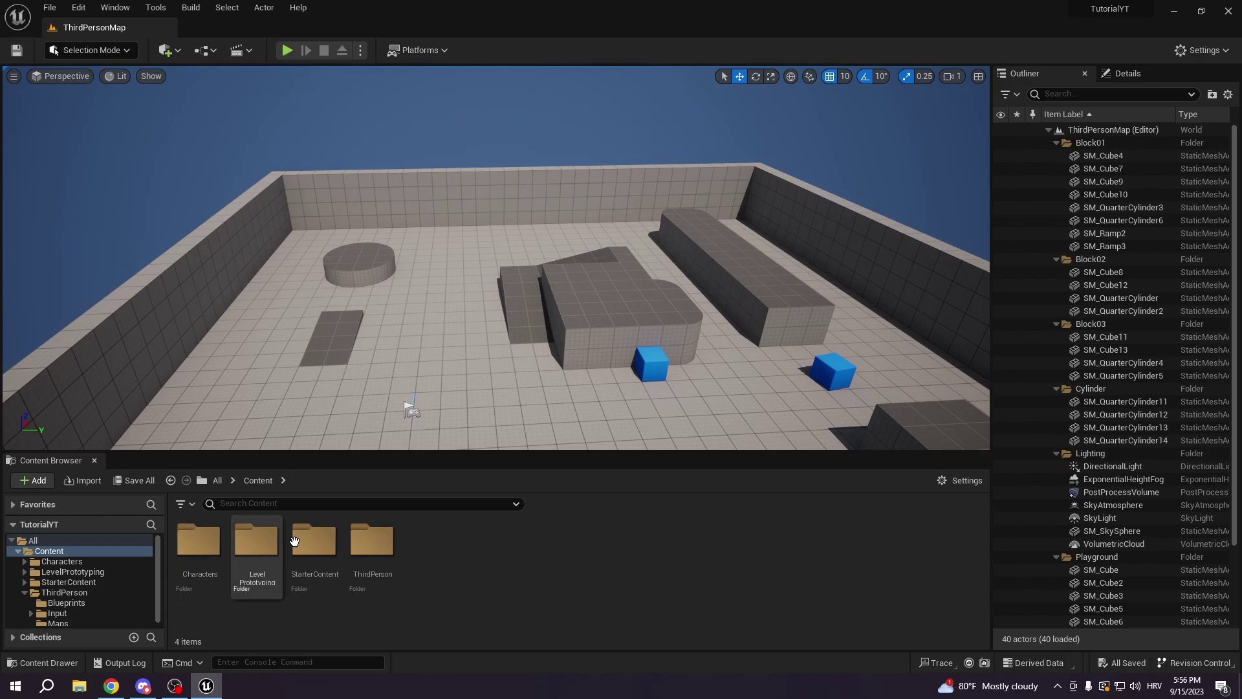
Open the BP_ThirdPersonCharacter blueprint from the ThirdPerson Blueprints folder and show the character in its viewport
{"action": "left_click", "coordinate": [217, 480]}
{"action": "double_click", "coordinate": [199, 544]}
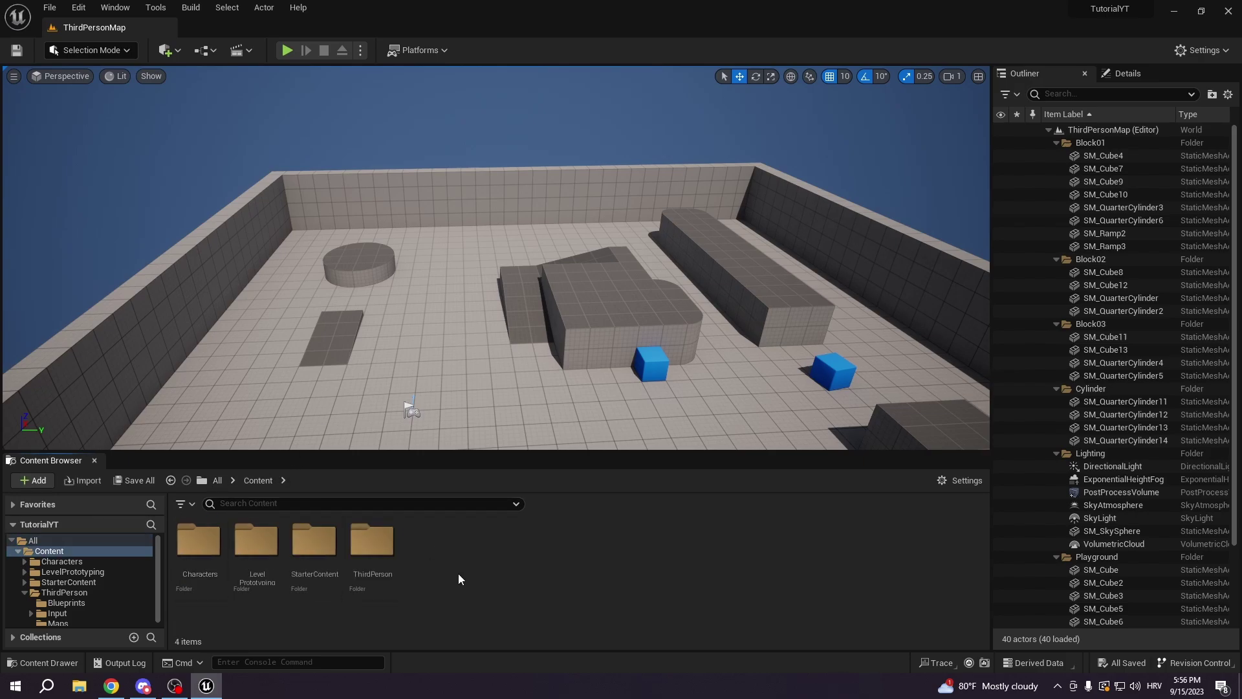
{"action": "double_click", "coordinate": [372, 543]}
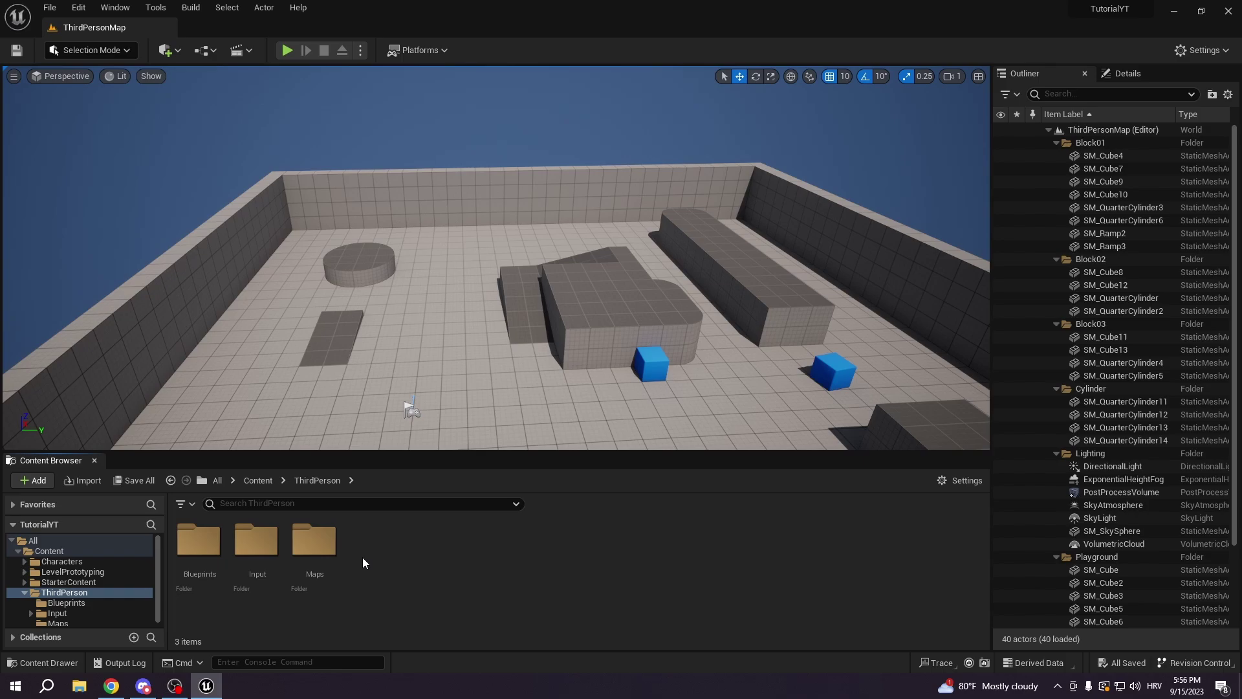
{"action": "double_click", "coordinate": [198, 542]}
{"action": "left_click", "coordinate": [205, 541]}
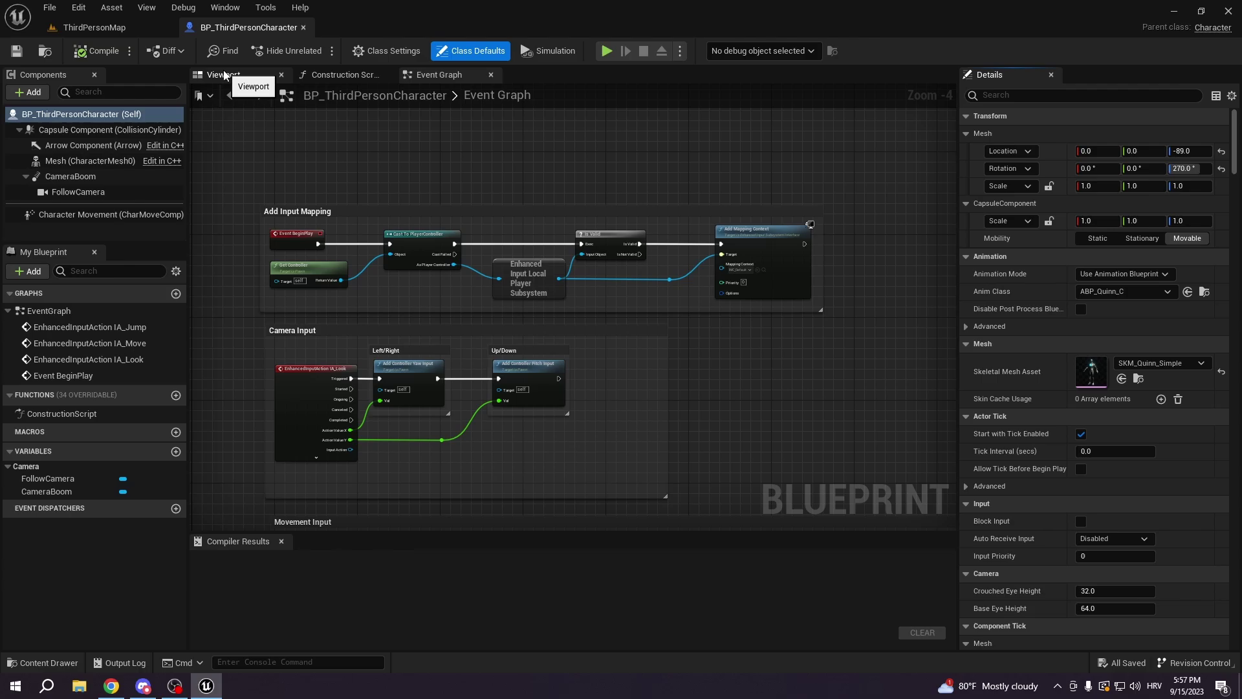
{"action": "left_click", "coordinate": [224, 76]}
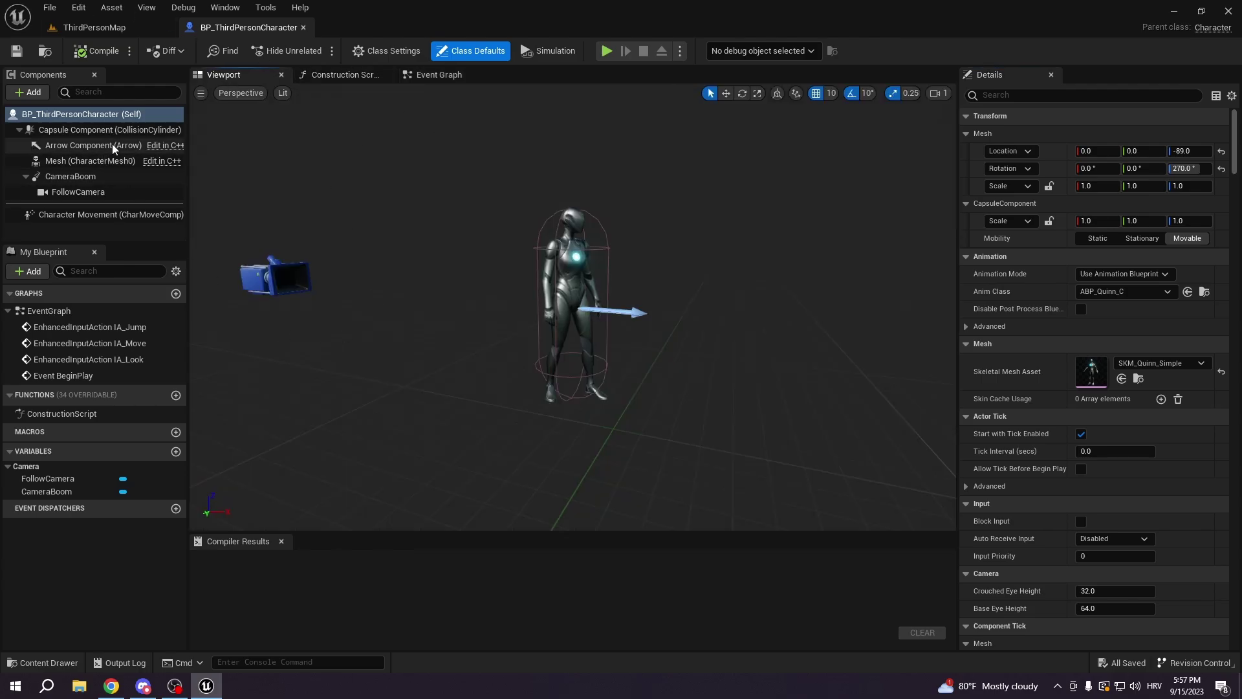
Make CameraBoom a child of the character's Mesh and set its parent socket to the head bone
{"action": "left_click", "coordinate": [84, 175]}
{"action": "left_click_drag", "start_coordinate": [85, 177], "coordinate": [91, 162]}
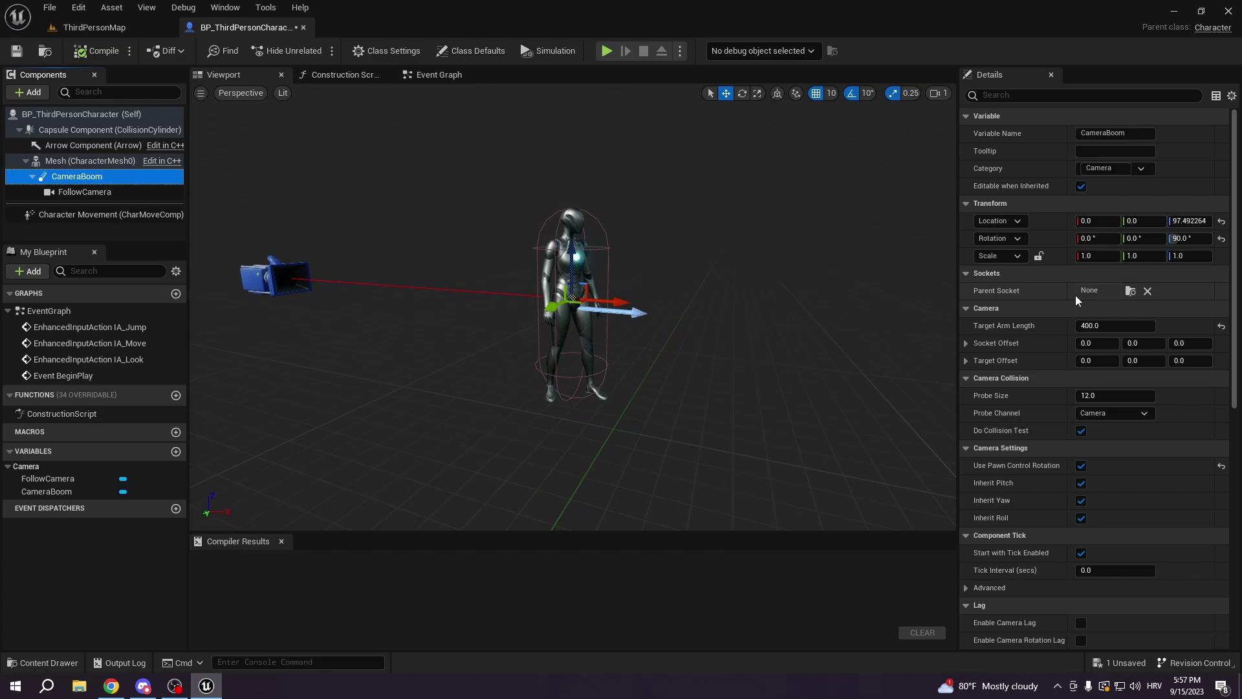
{"action": "left_click", "coordinate": [1131, 292]}
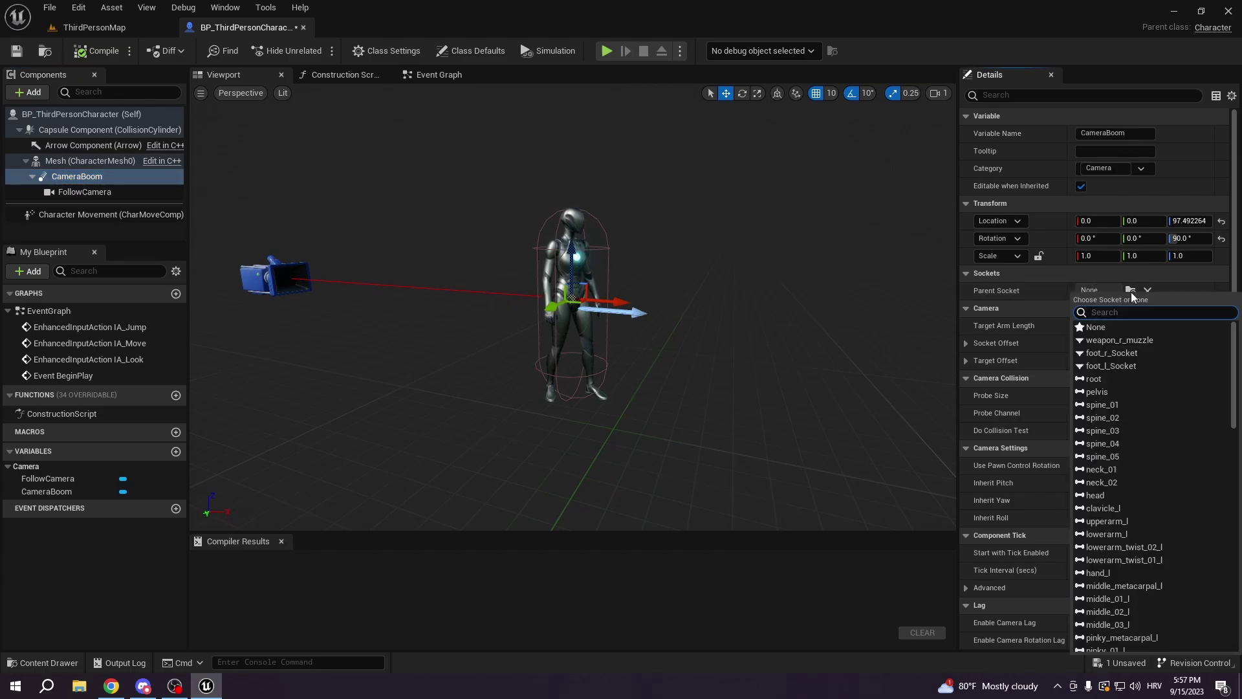
{"action": "type", "text": "head"}
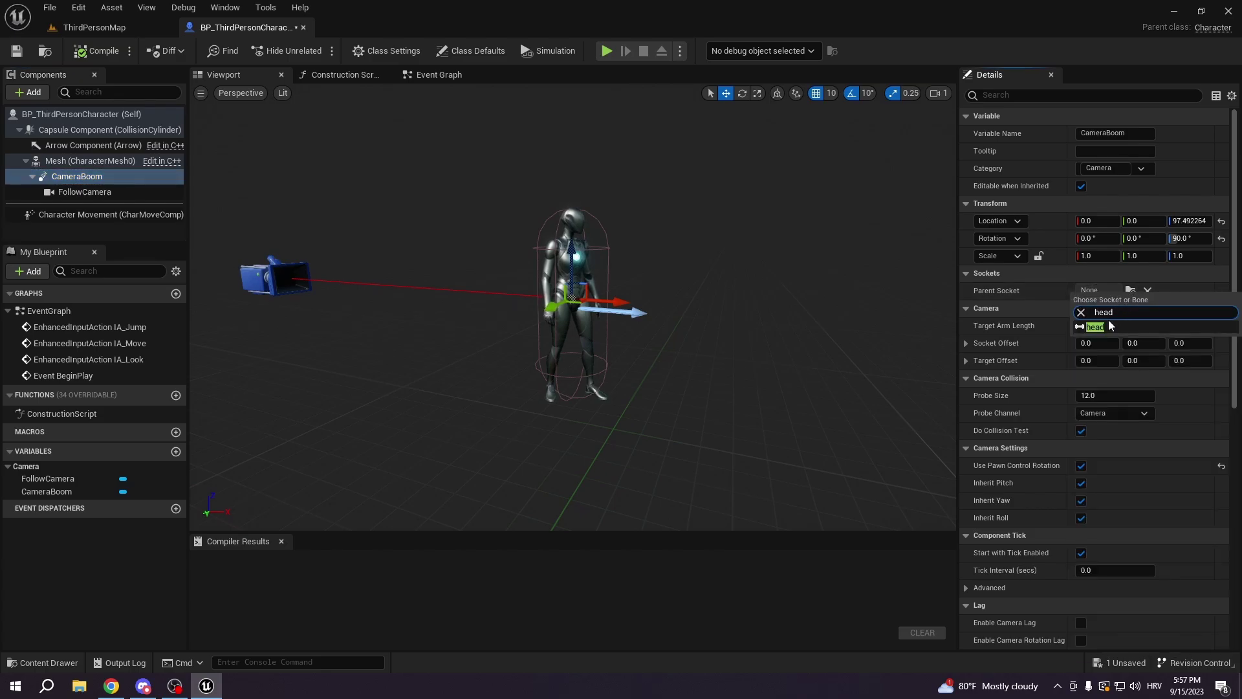
{"action": "key", "text": "Return"}
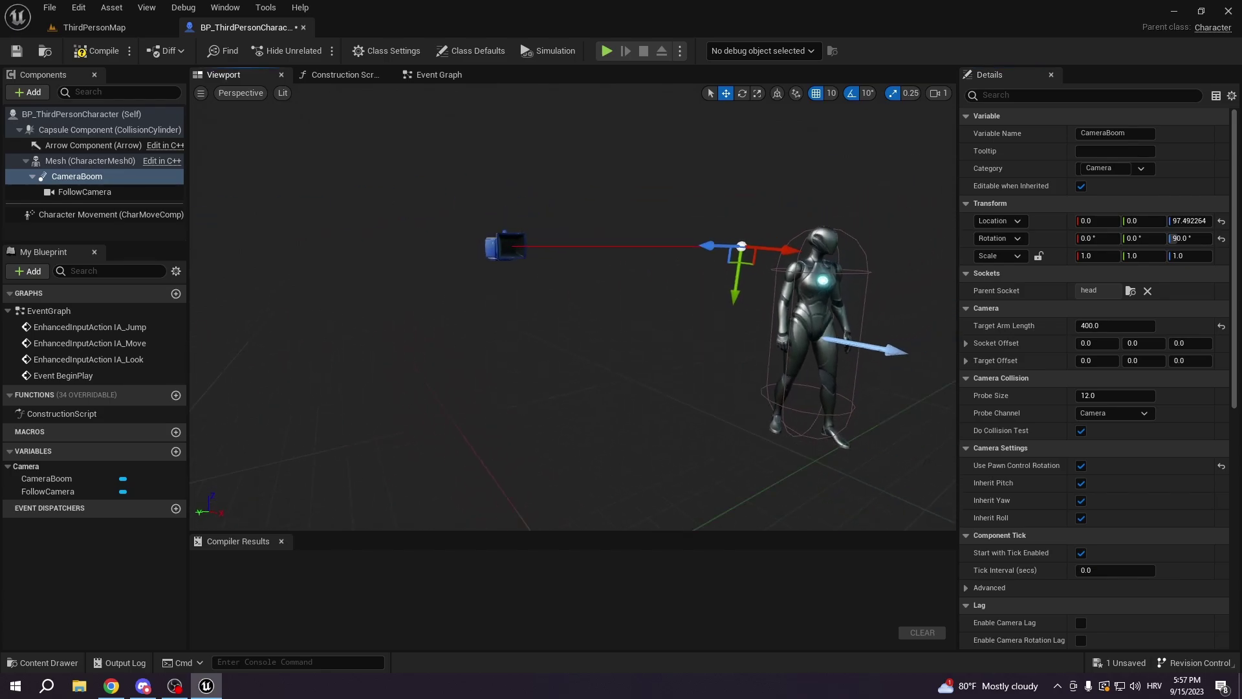
Set the CameraBoom's Target Arm Length to 0
{"action": "left_click", "coordinate": [66, 190]}
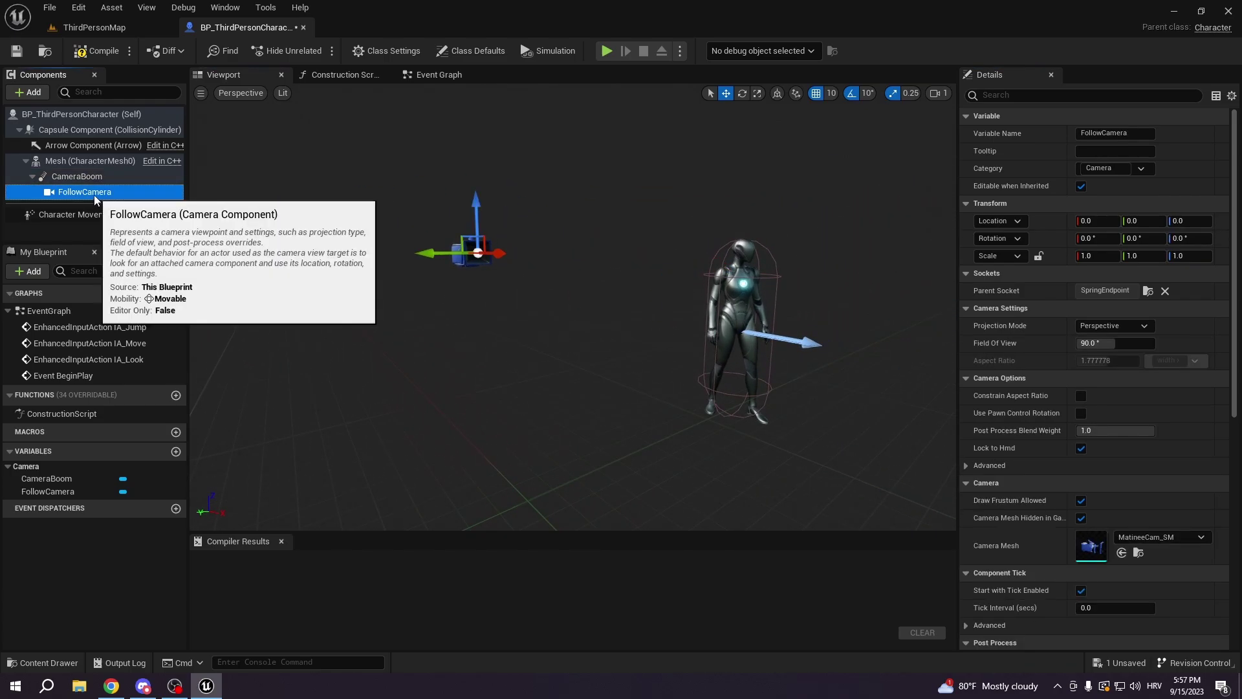
{"action": "left_click", "coordinate": [72, 176]}
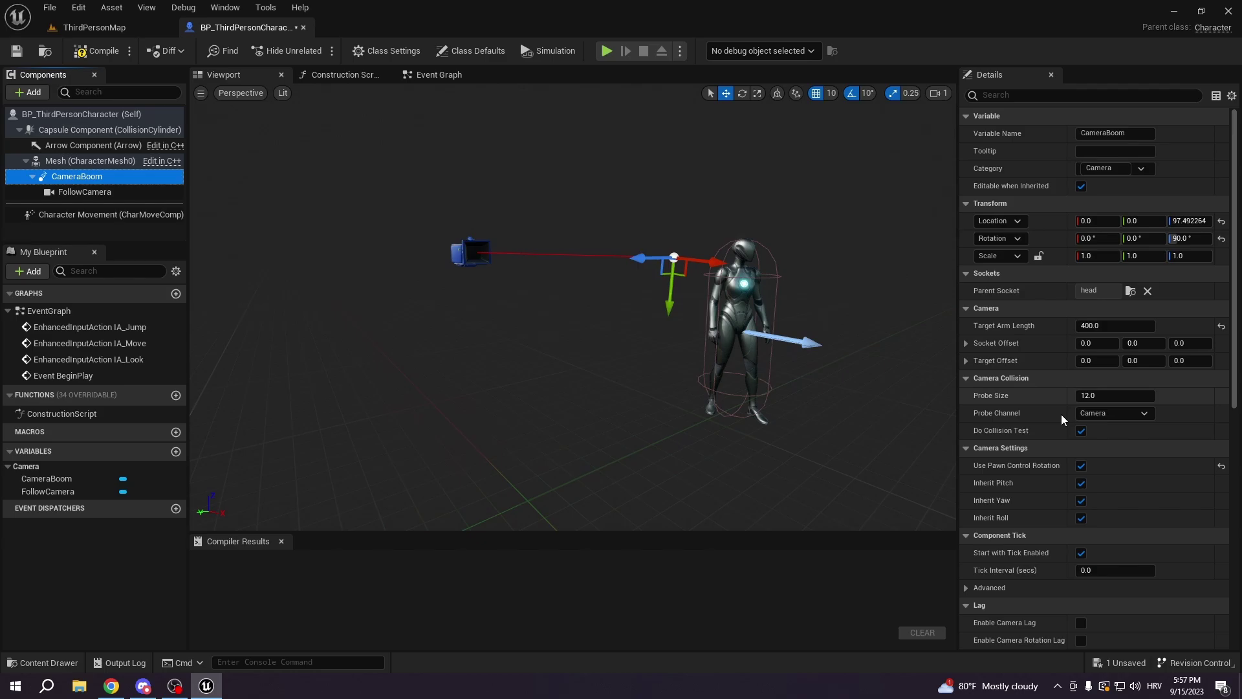
{"action": "left_click", "coordinate": [1114, 325]}
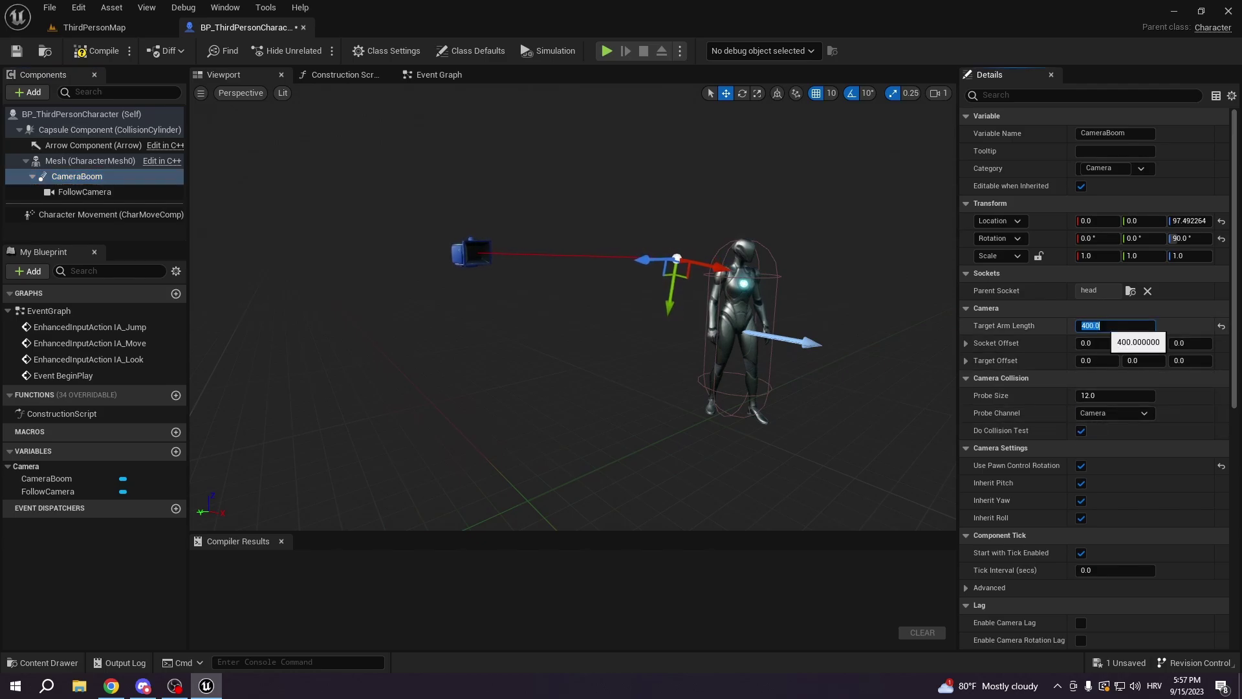
{"action": "type", "text": "0"}
{"action": "key", "text": "Return"}
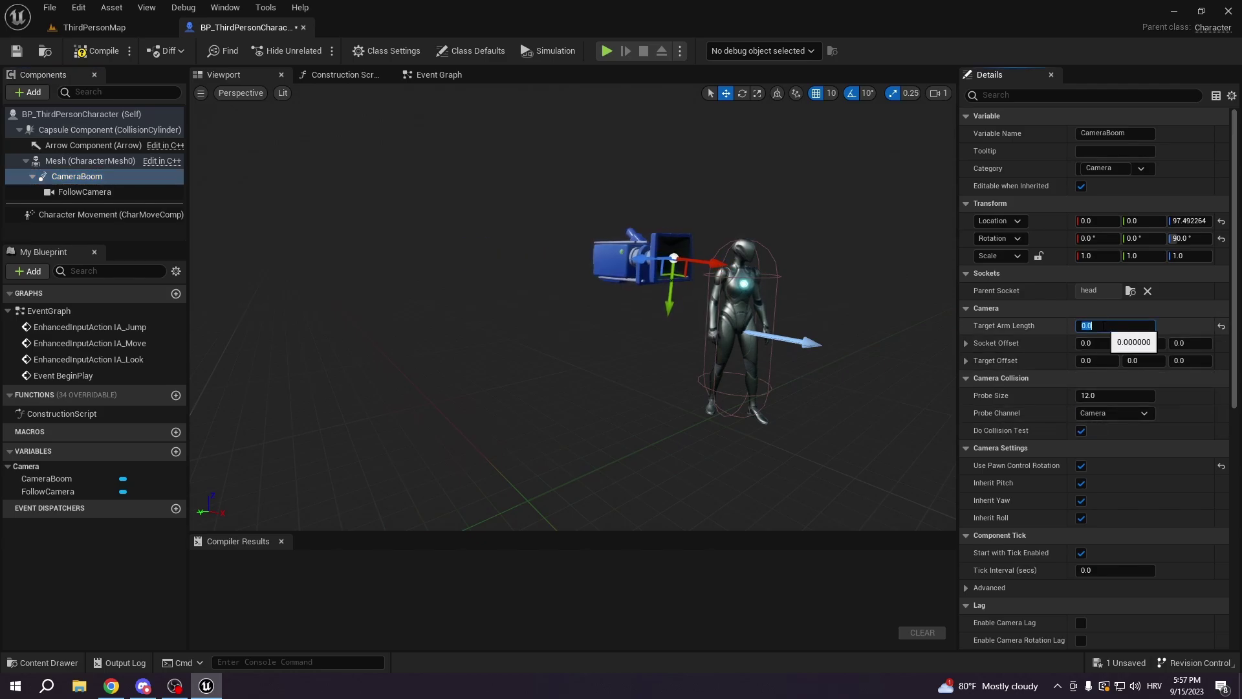
Reset the CameraBoom's location to 0, 0, 0 so it sits on the head bone
{"action": "right_click_drag", "start_coordinate": [647, 324], "coordinate": [790, 323]}
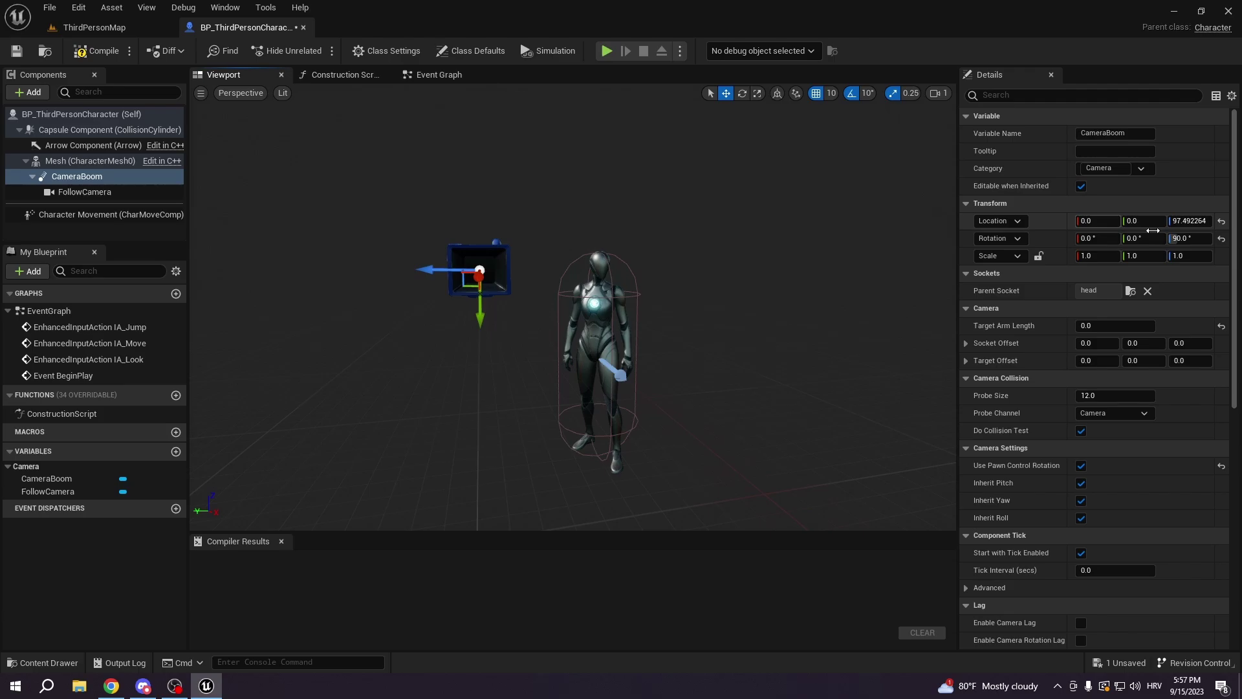
{"action": "left_click", "coordinate": [1190, 221]}
{"action": "left_click", "coordinate": [1222, 222]}
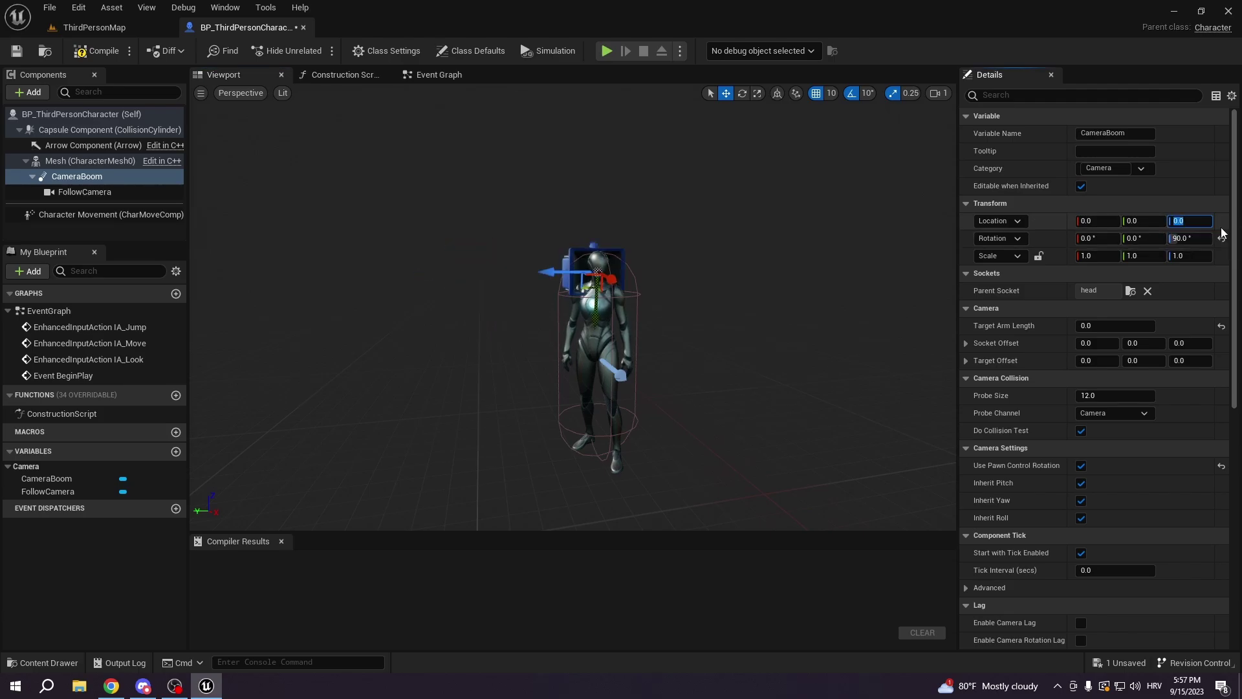
Move the CameraBoom forward from the head to a Y location of 10
{"action": "right_click_drag", "start_coordinate": [790, 286], "coordinate": [796, 289]}
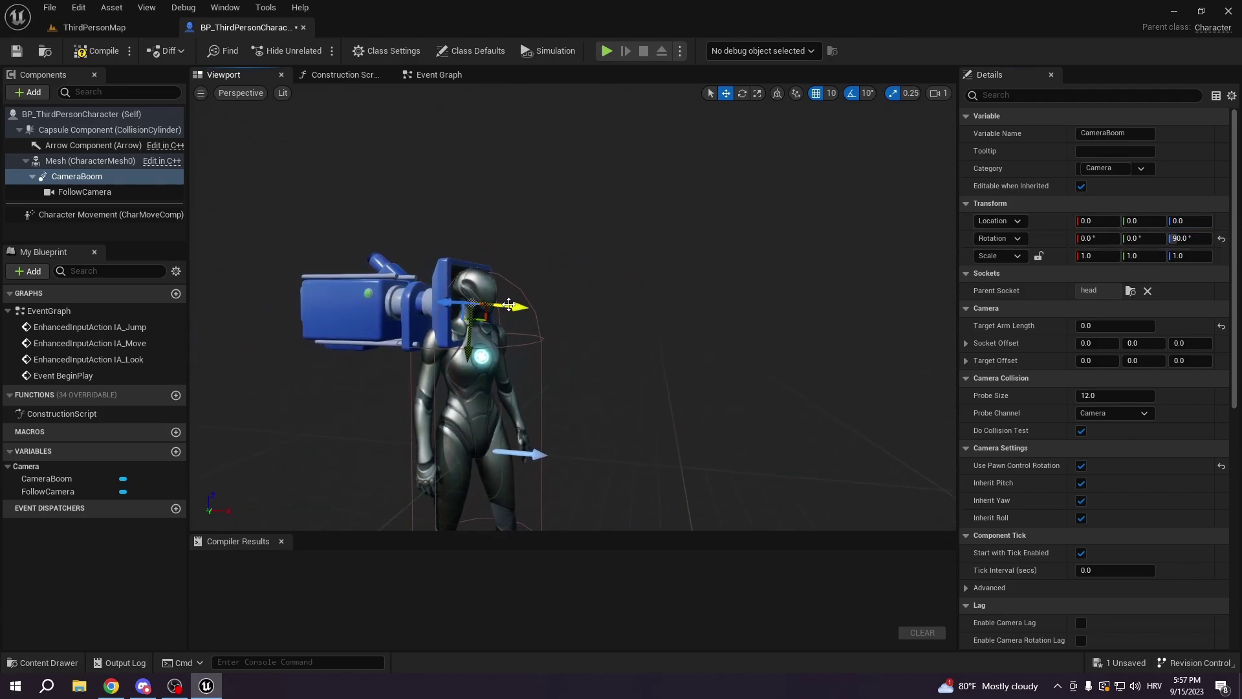
{"action": "left_click_drag", "start_coordinate": [517, 304], "coordinate": [523, 304]}
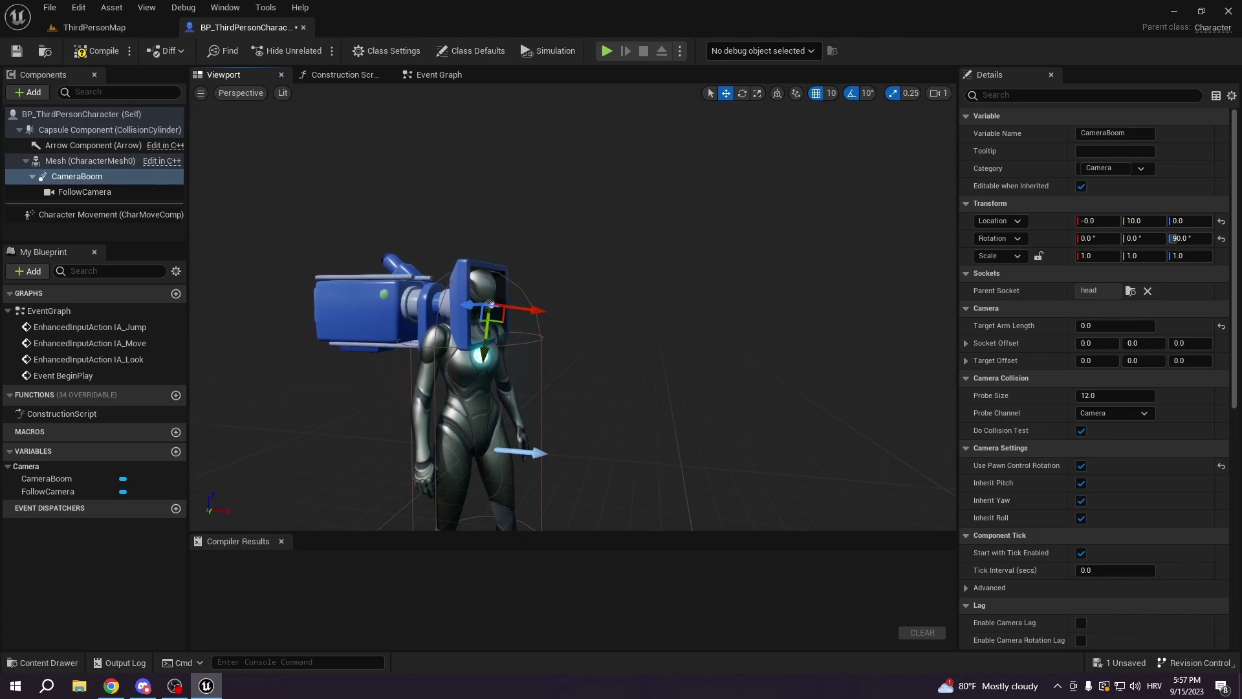
{"action": "scroll", "coordinate": [492, 301], "scroll_direction": "down", "scroll_amount": 5}
{"action": "scroll", "coordinate": [494, 295], "scroll_direction": "up", "scroll_amount": 5}
{"action": "scroll", "coordinate": [495, 294], "scroll_direction": "down", "scroll_amount": 4}
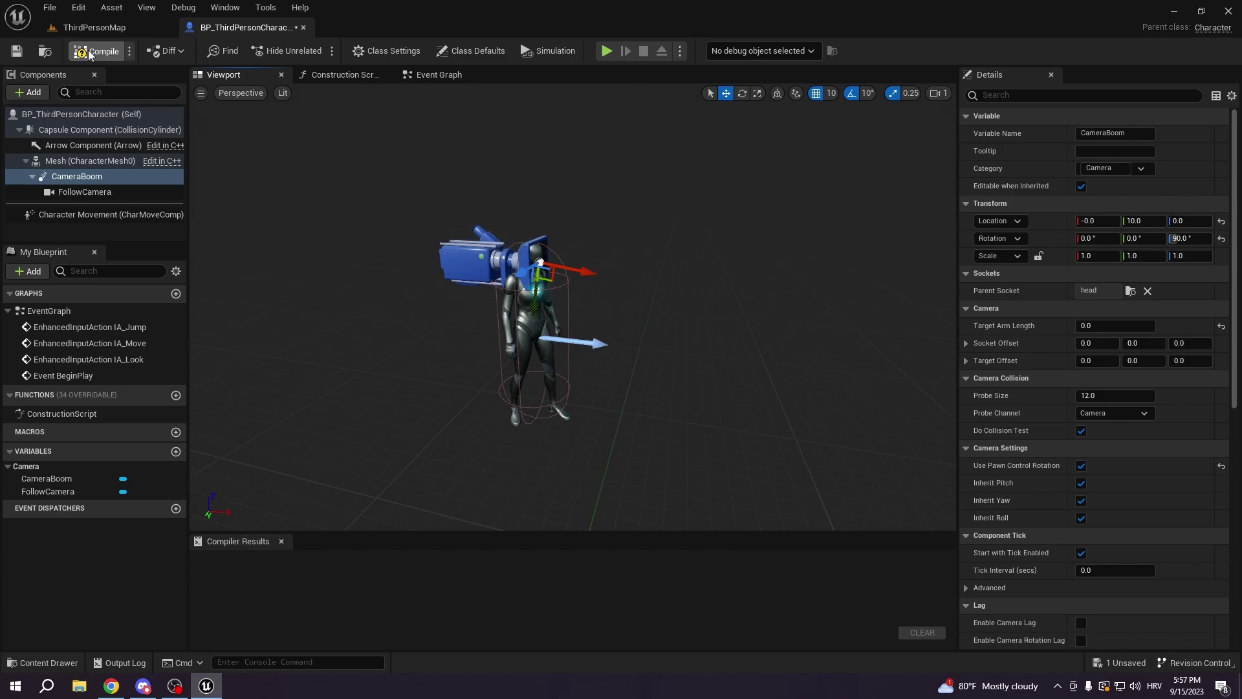
Play-test ThirdPersonMap to check the view from the head-mounted camera
{"action": "left_click", "coordinate": [95, 27]}
{"action": "left_click", "coordinate": [286, 50]}
{"action": "left_click", "coordinate": [404, 181]}
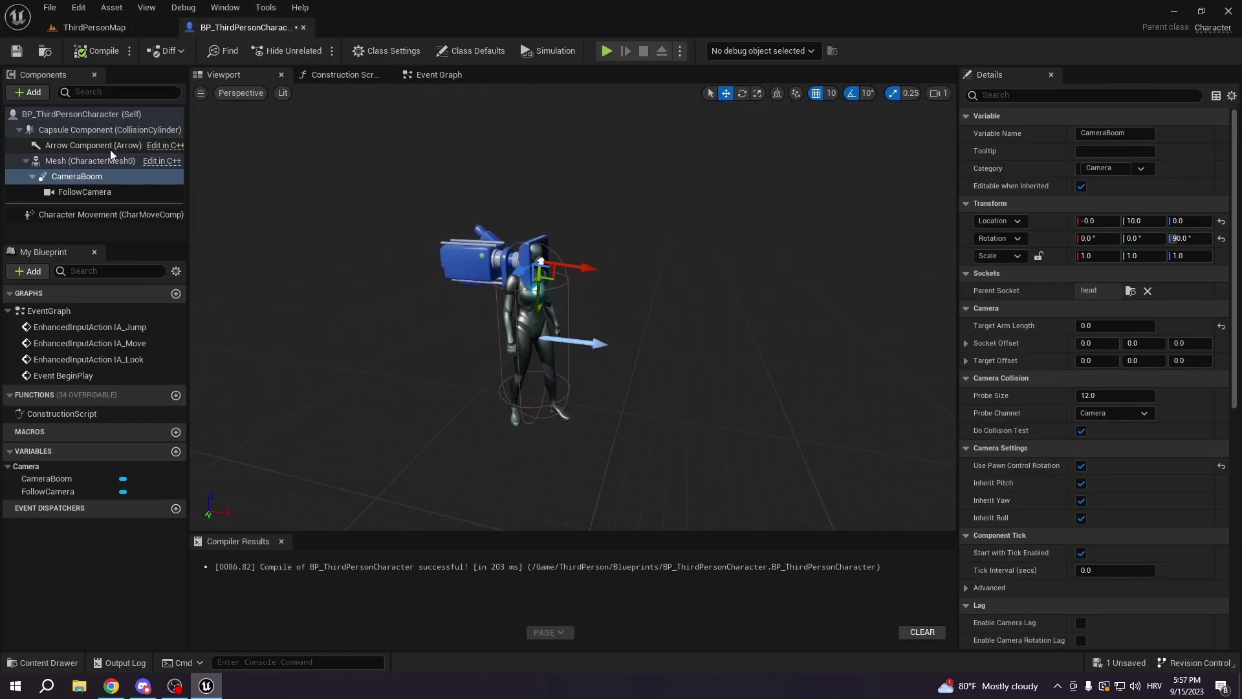
Find Orient Rotation to Movement on the Character Movement component and disable it
{"action": "left_click", "coordinate": [85, 163]}
{"action": "left_click", "coordinate": [72, 128]}
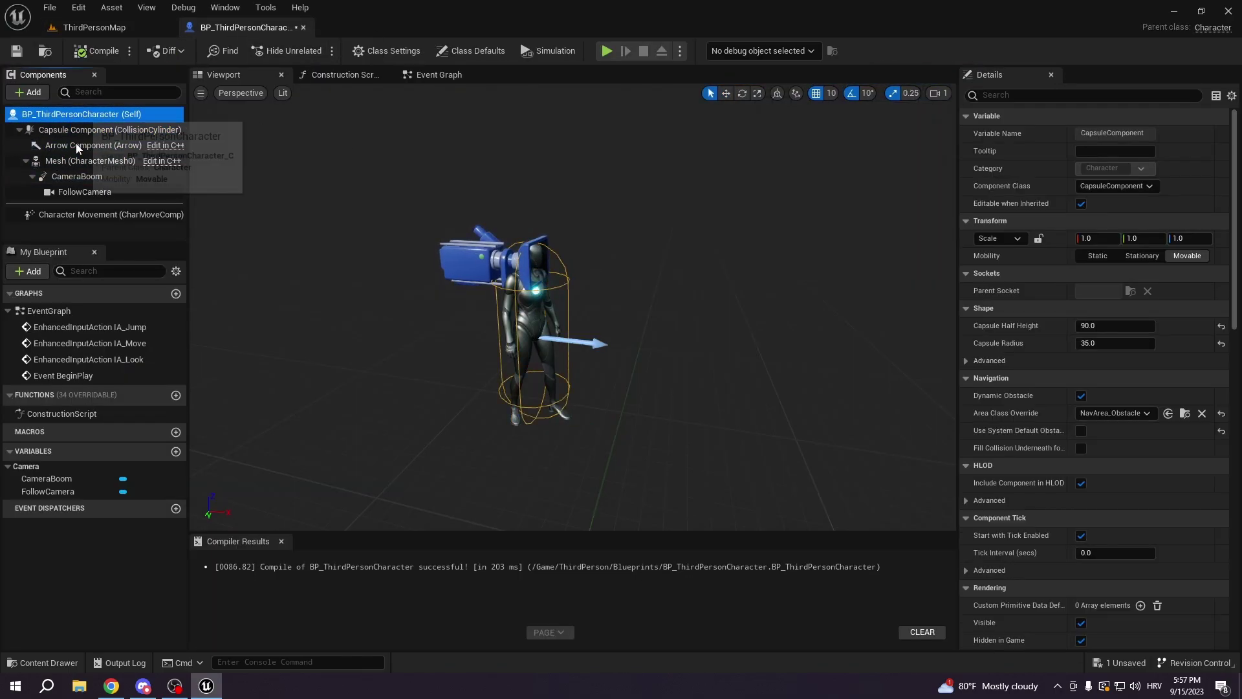
{"action": "left_click", "coordinate": [84, 192]}
{"action": "left_click", "coordinate": [78, 214]}
{"action": "left_click", "coordinate": [993, 95]}
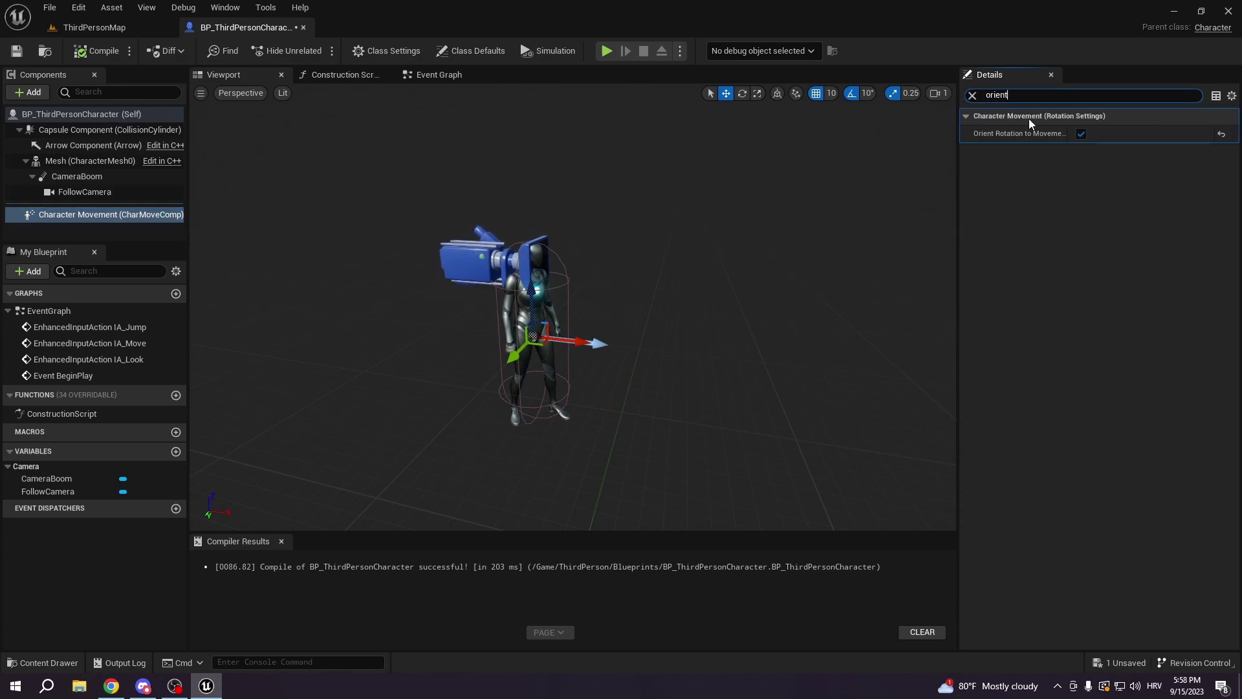
{"action": "left_click", "coordinate": [1081, 133]}
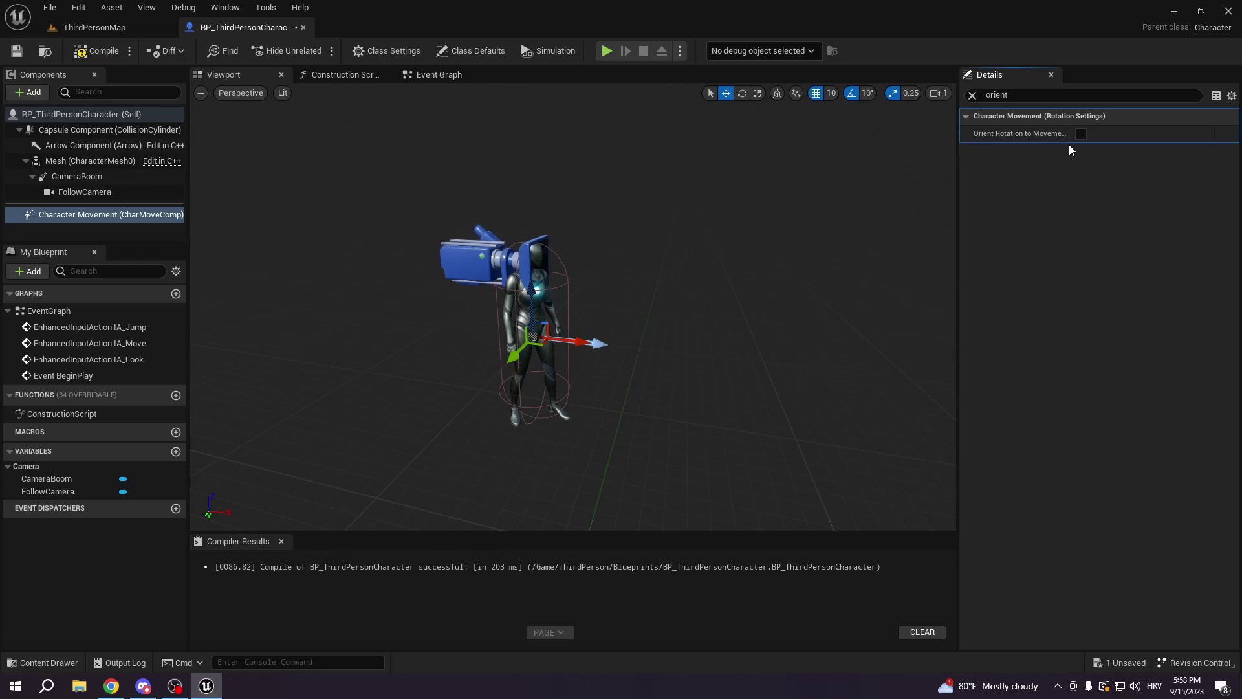
Play-test the map to check how the character turns without movement-oriented rotation, then end the session
{"action": "left_click", "coordinate": [97, 28]}
{"action": "left_click", "coordinate": [284, 50]}
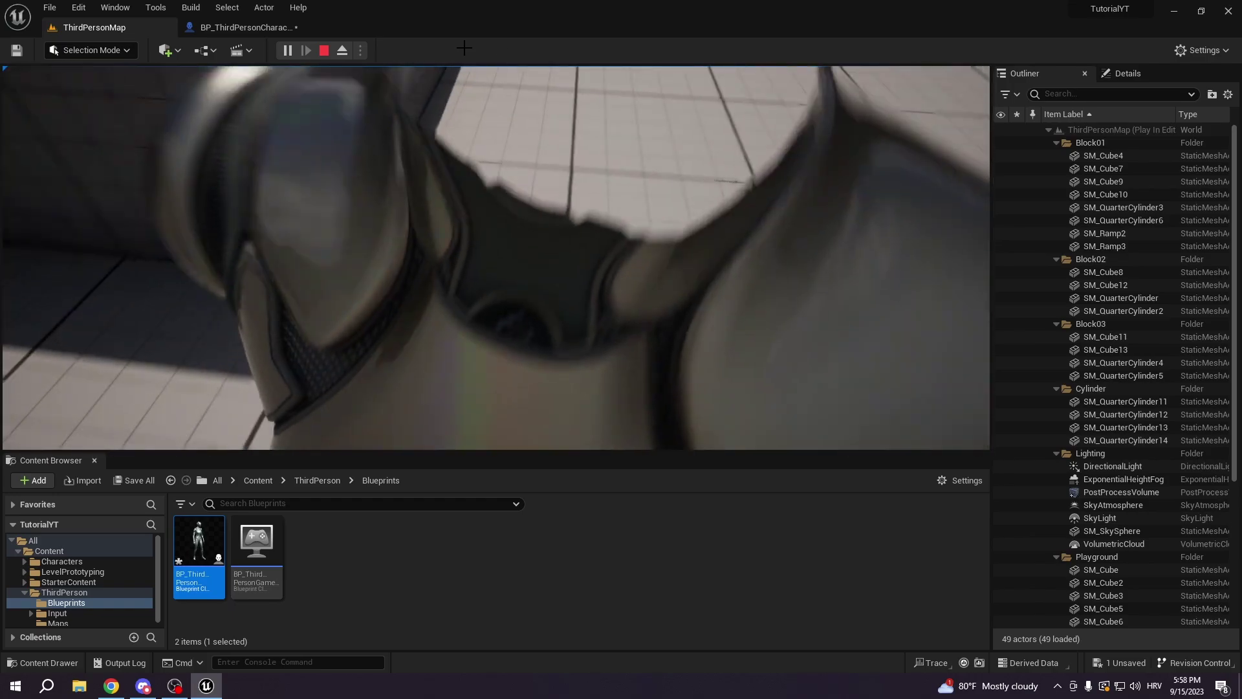
{"action": "key", "text": "Escape"}
Enable Use Controller Rotation Yaw on the BP_ThirdPersonCharacter root and clear the property filter
{"action": "left_click", "coordinate": [246, 27]}
{"action": "left_click", "coordinate": [62, 116]}
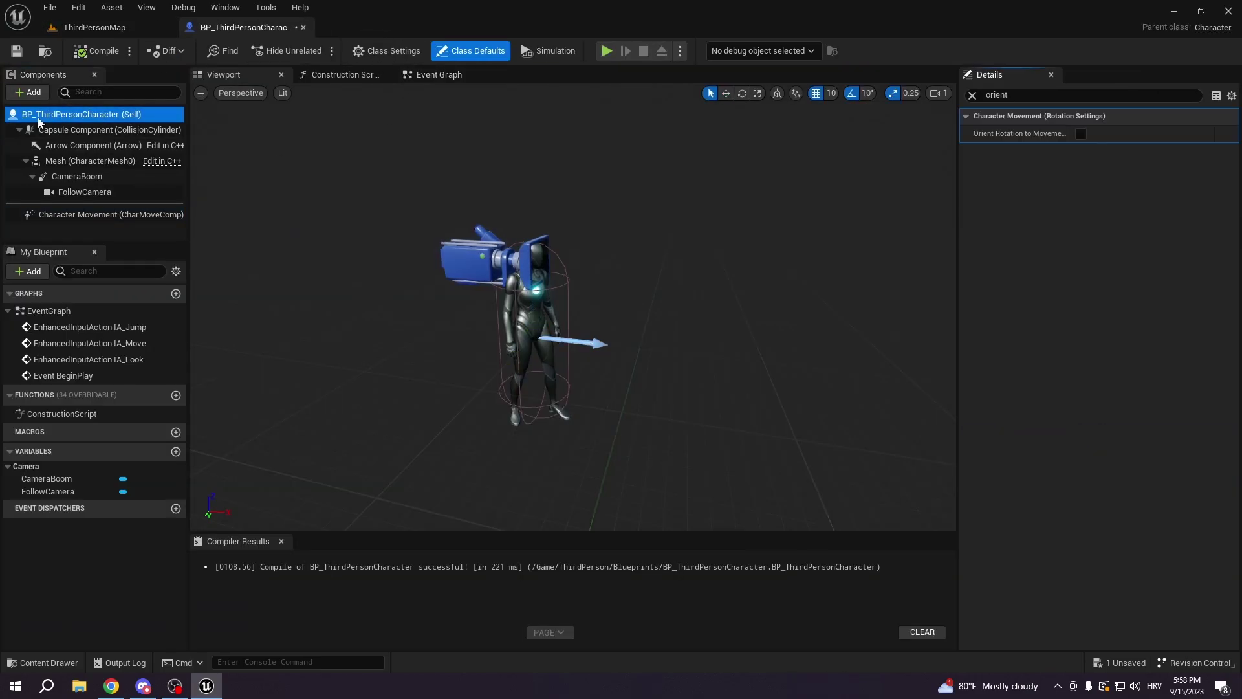
{"action": "left_click", "coordinate": [1049, 95]}
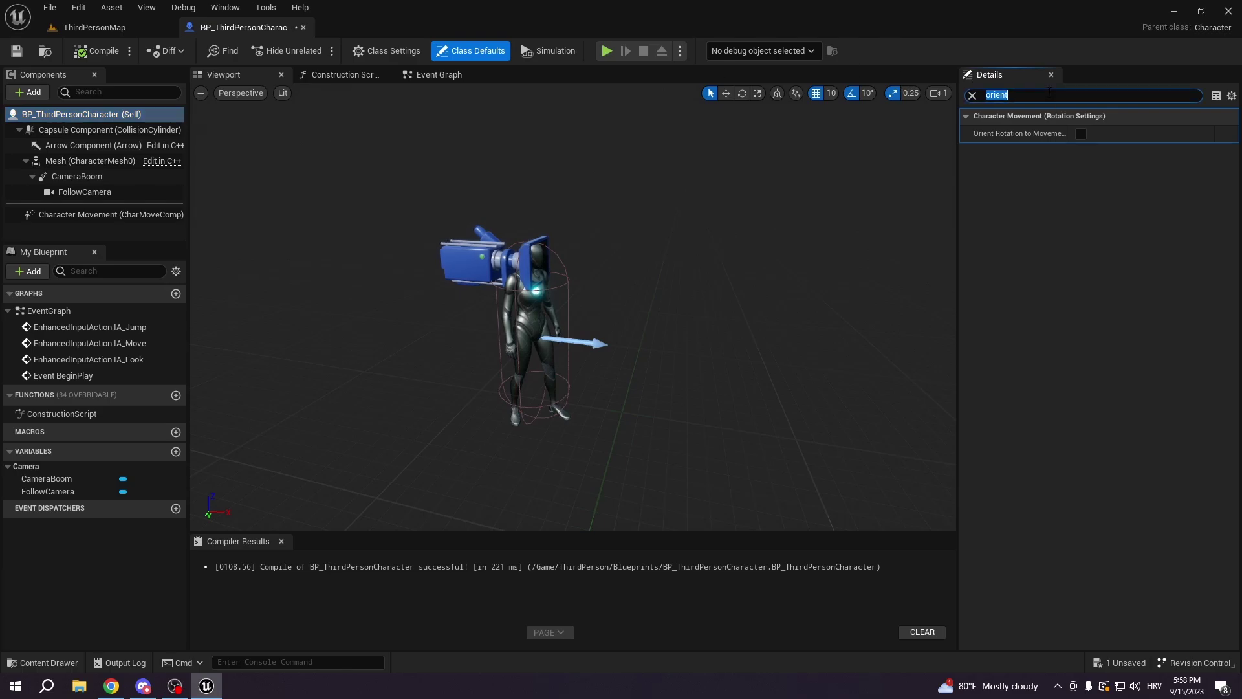
{"action": "key", "text": "BackSpace"}
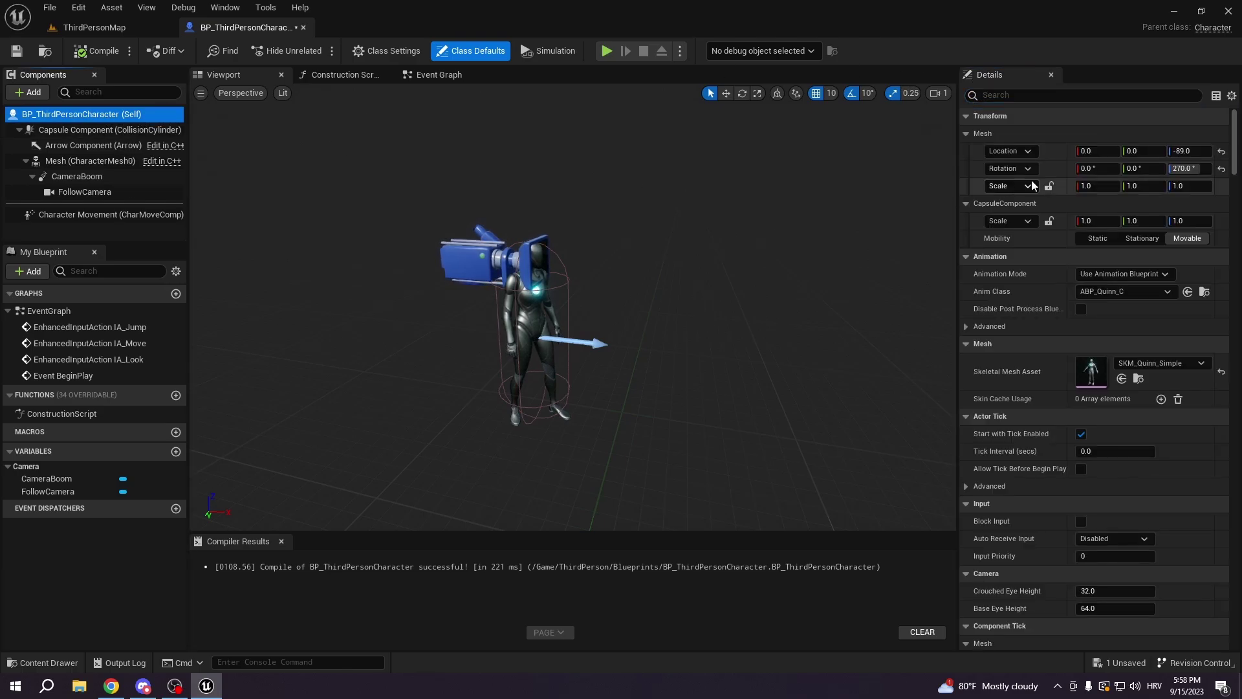
{"action": "type", "text": "yaw"}
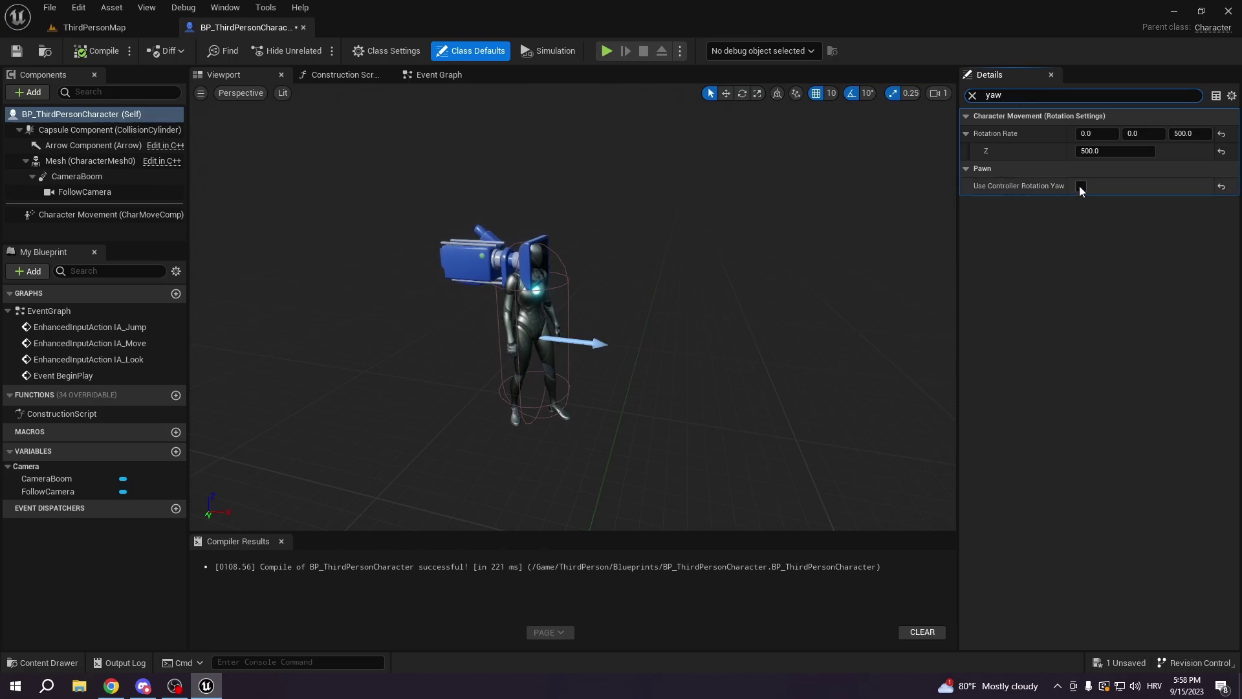
{"action": "left_click", "coordinate": [1081, 186]}
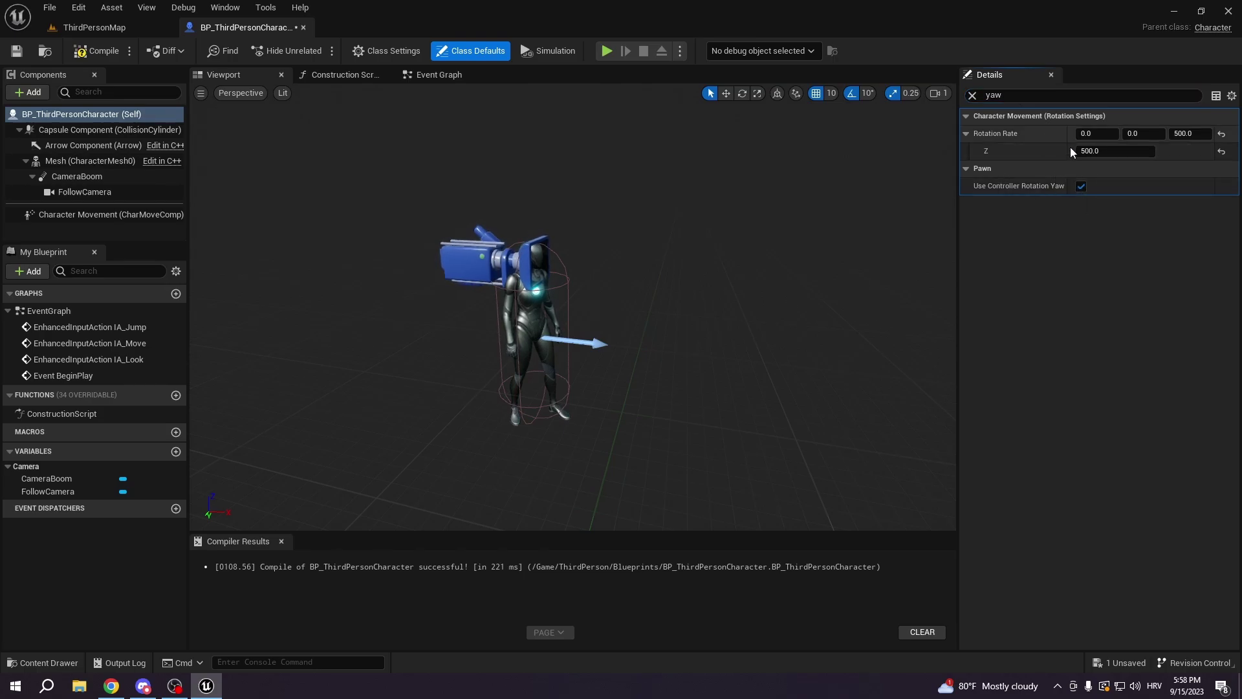
{"action": "left_click", "coordinate": [971, 95]}
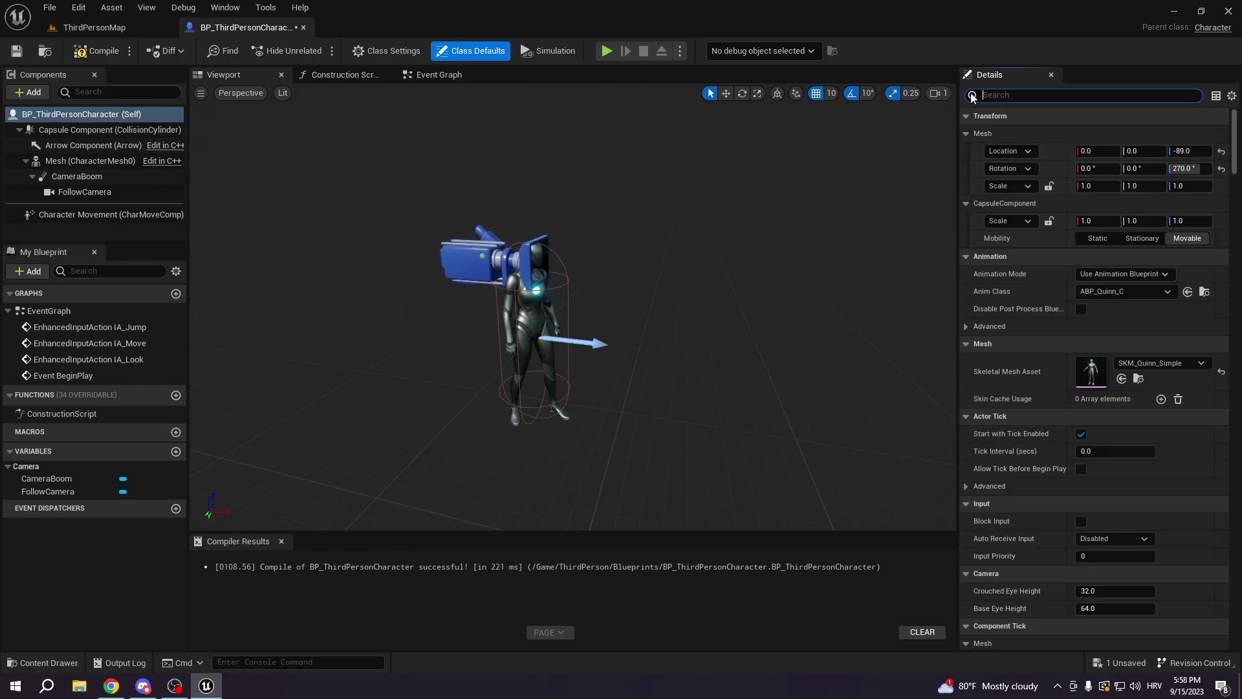
Play-test the map to check that the body turns with the camera, then end the session
{"action": "left_click", "coordinate": [94, 27]}
{"action": "left_click", "coordinate": [288, 50]}
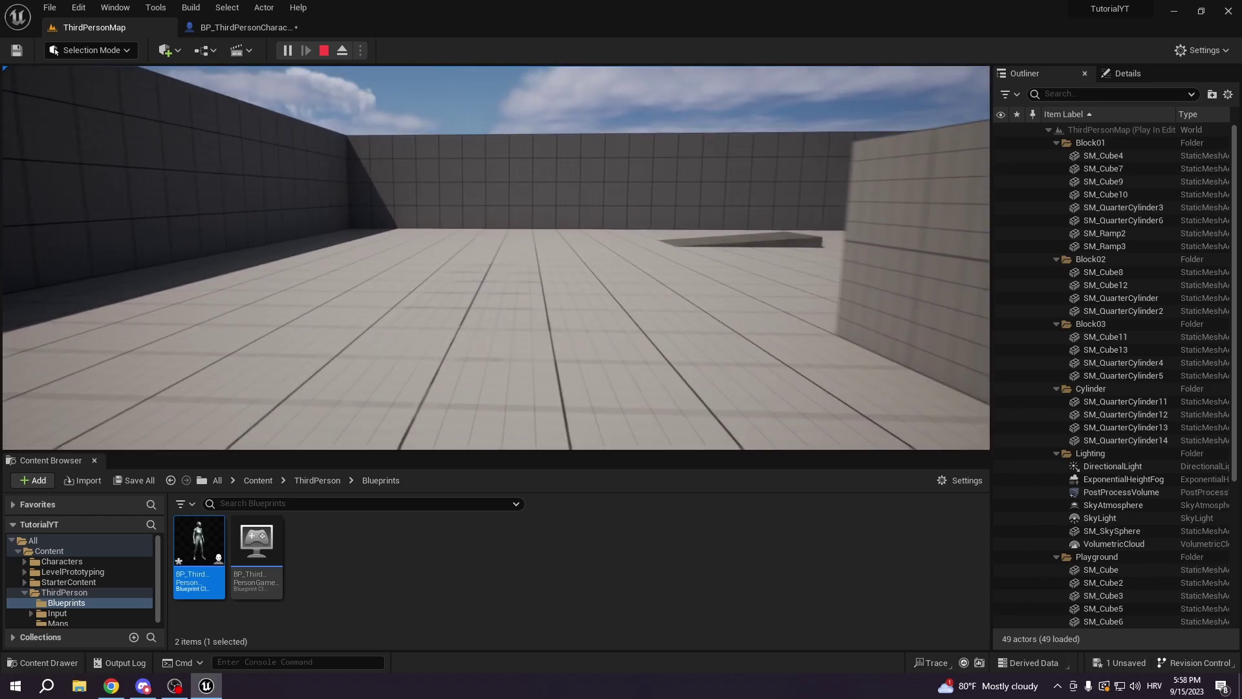
{"action": "key", "text": "Escape"}
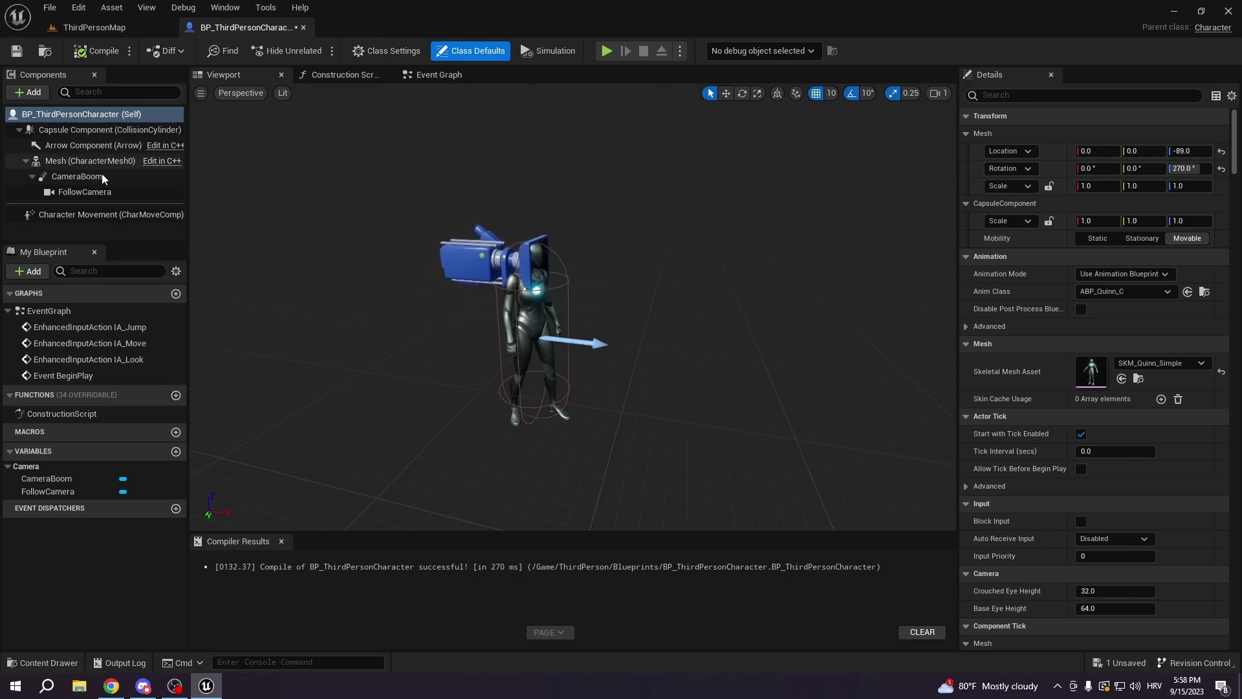
Filter the properties for lag and enable Camera Rotation Lag on the CameraBoom
{"action": "left_click", "coordinate": [90, 192]}
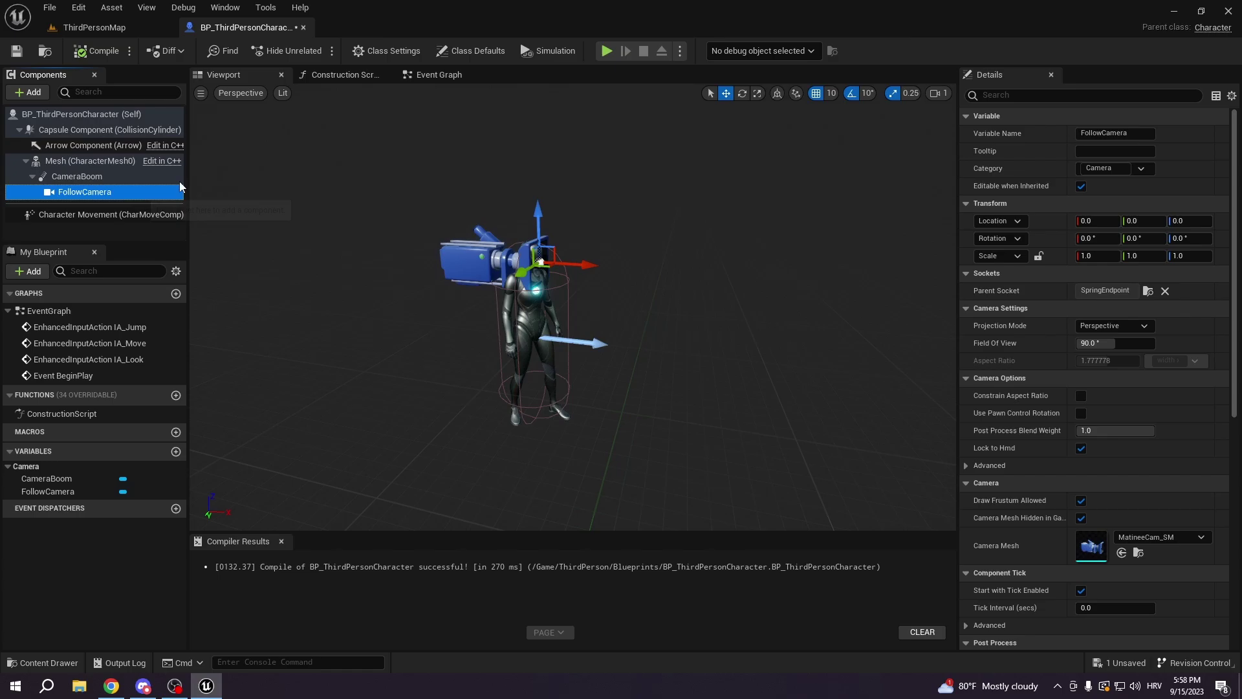
{"action": "left_click", "coordinate": [1017, 95]}
{"action": "type", "text": "lag"}
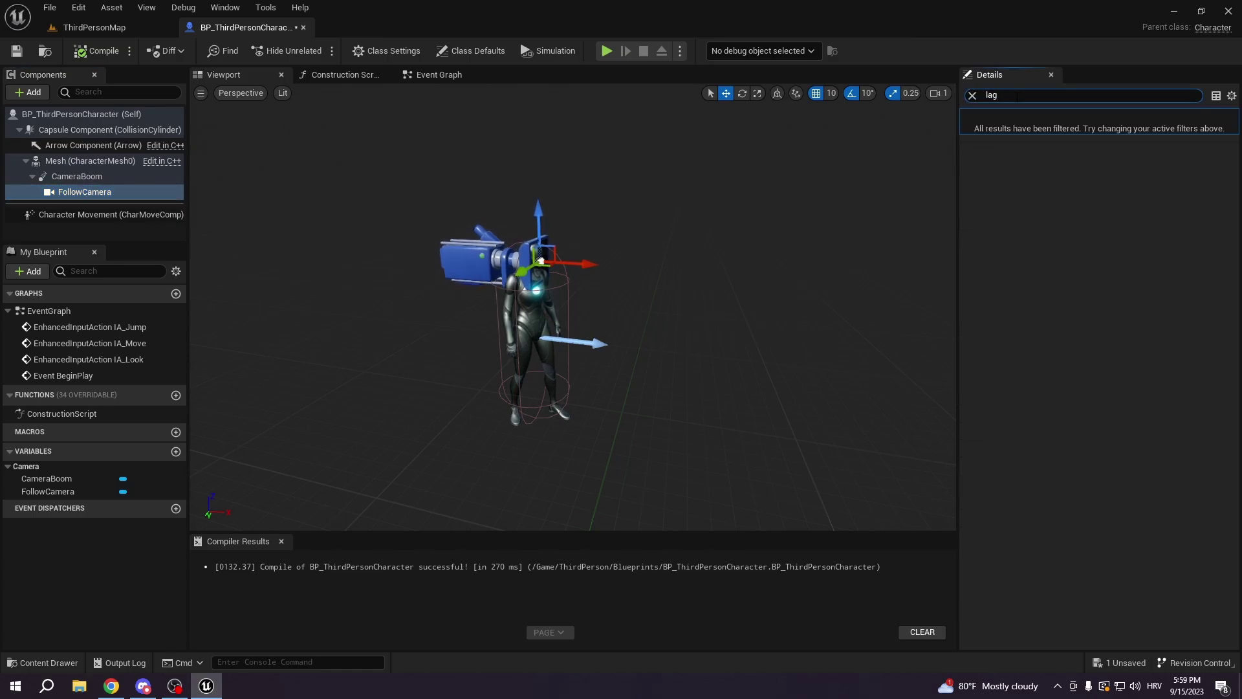
{"action": "left_click", "coordinate": [136, 174]}
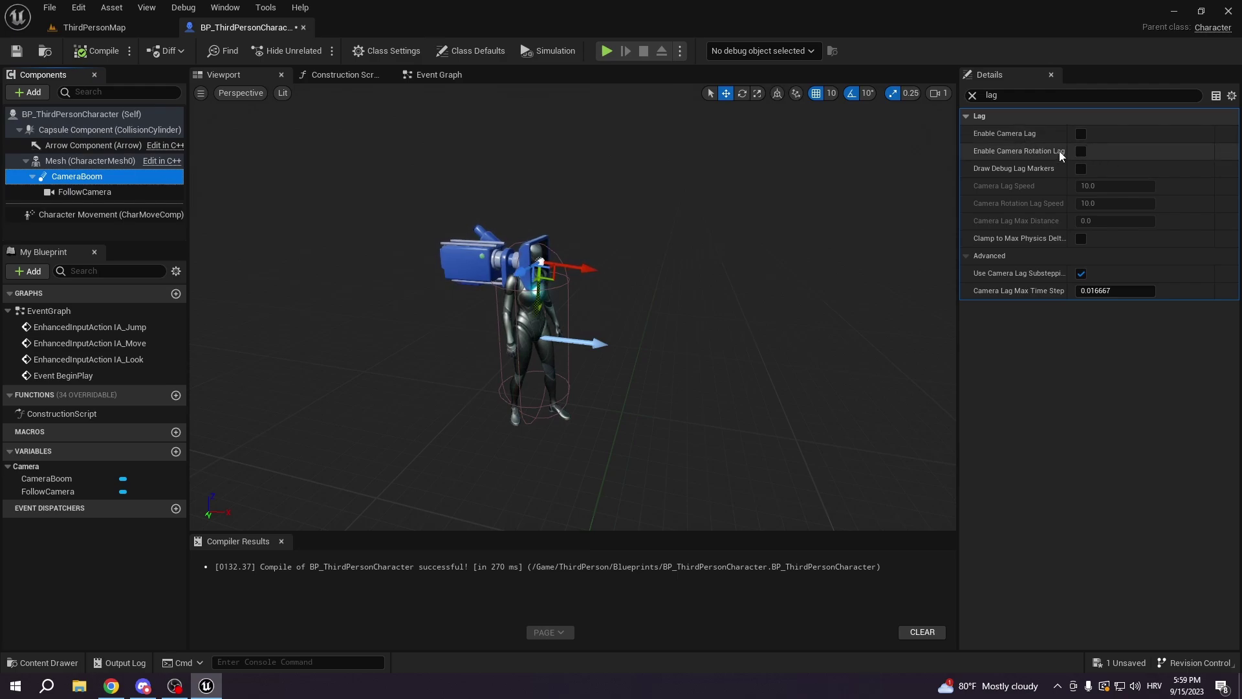
{"action": "left_click", "coordinate": [1080, 152]}
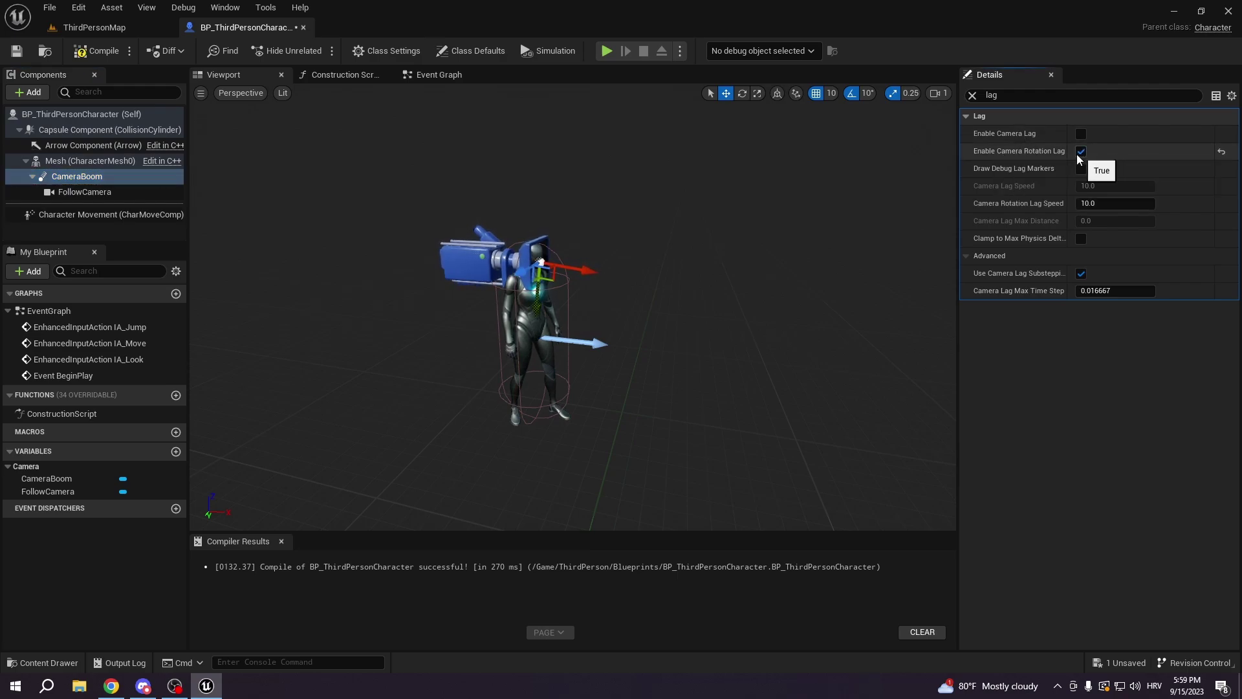
Compile the character blueprint and play-test ThirdPersonMap with the camera rotation lag
{"action": "left_click", "coordinate": [91, 51]}
{"action": "left_click", "coordinate": [91, 28]}
{"action": "key", "text": "alt+p"}
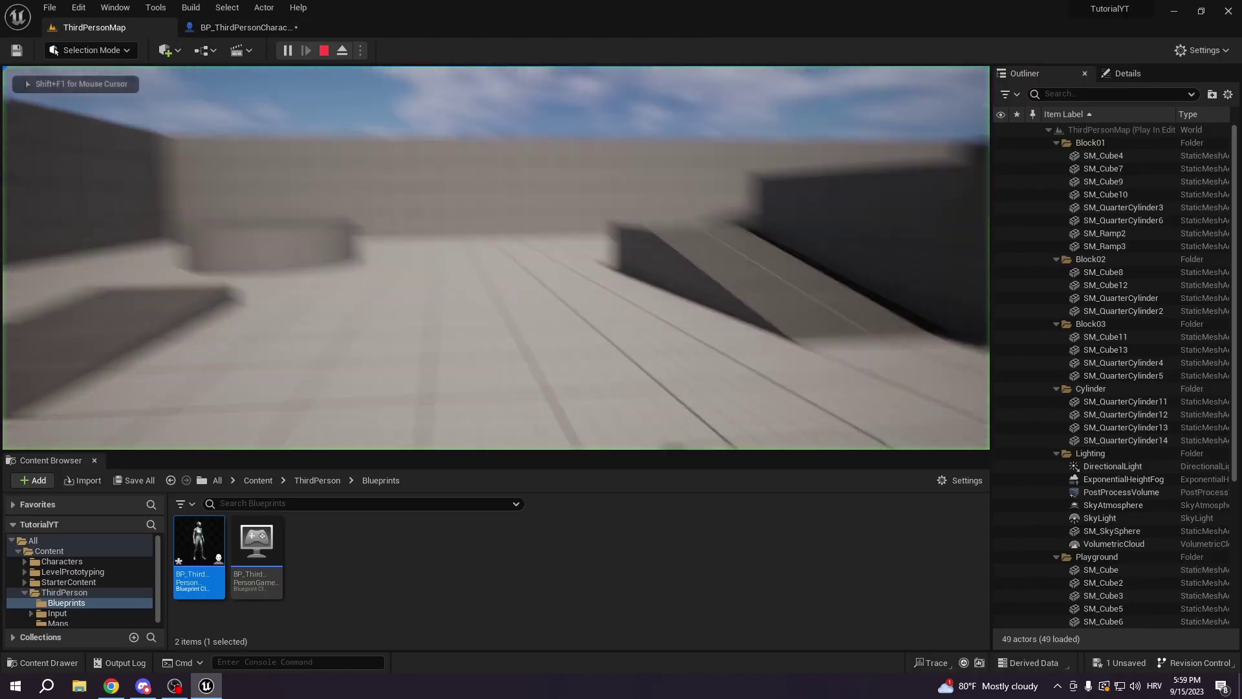